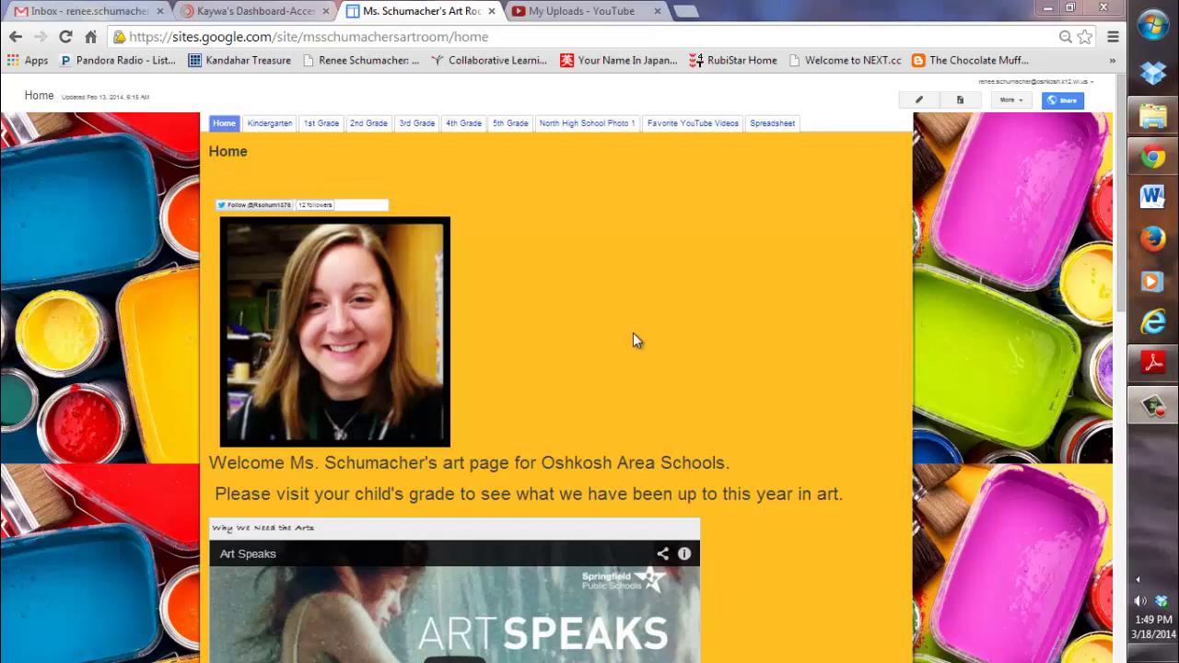
Step: Select the art room home page's web address, then switch to the Kaywa QR dashboard
click(434, 37)
key(ctrl+c)
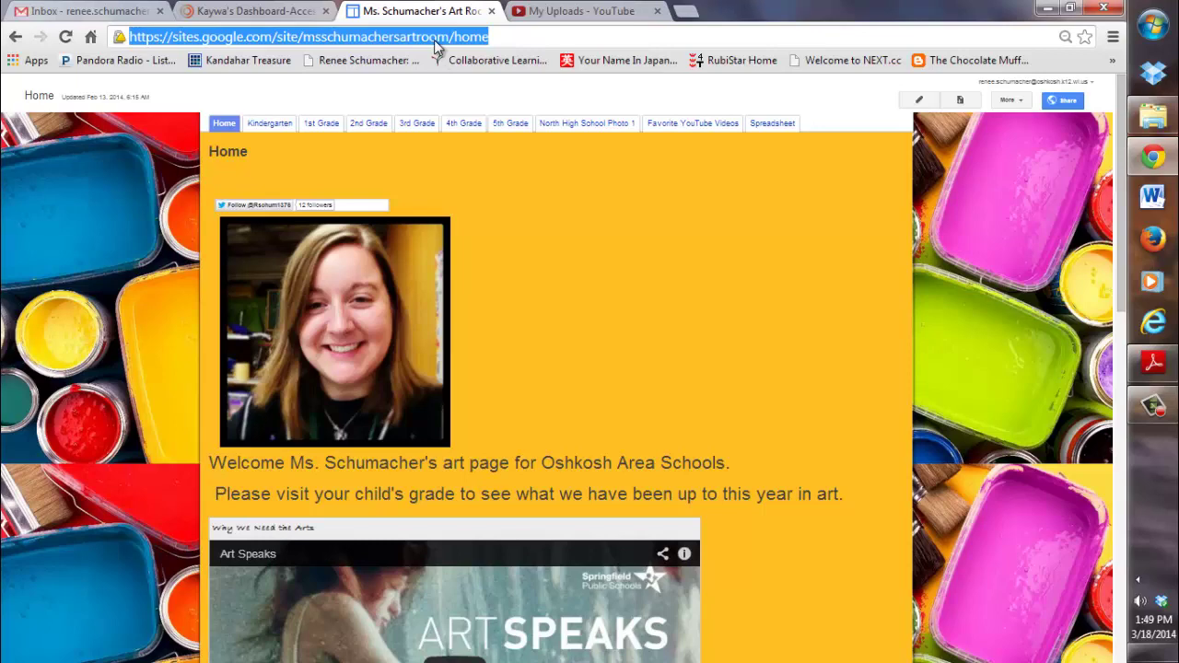
click(285, 20)
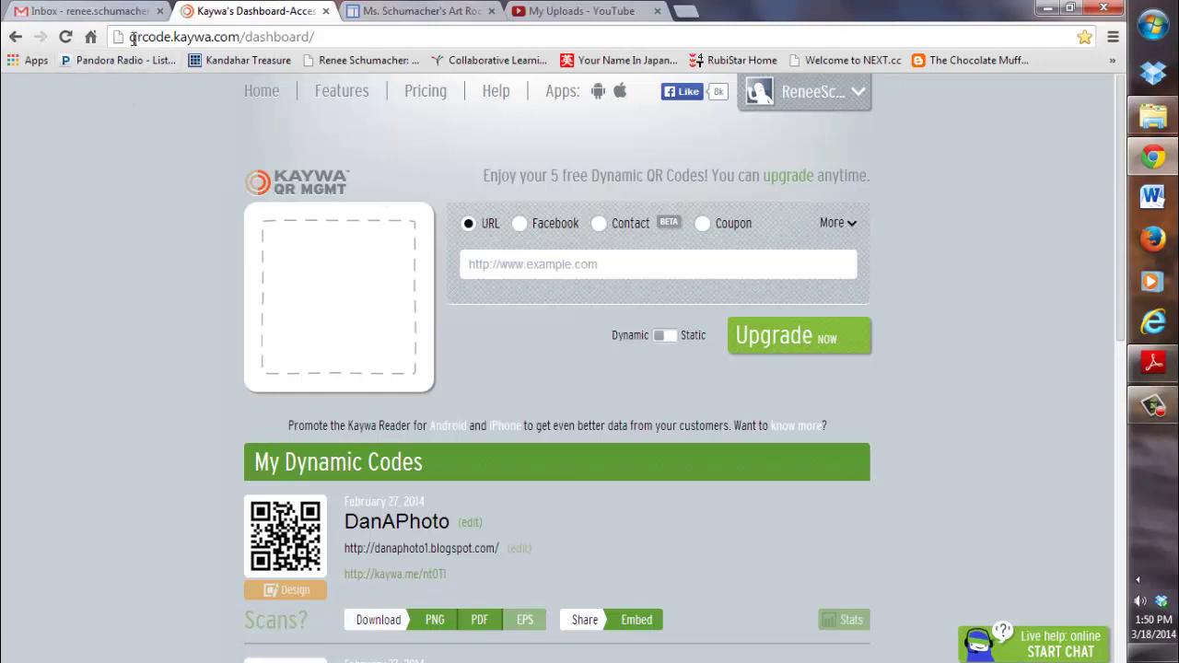
Step: Switch the new Kaywa QR code type from Dynamic to Static
drag(131, 36, 244, 37)
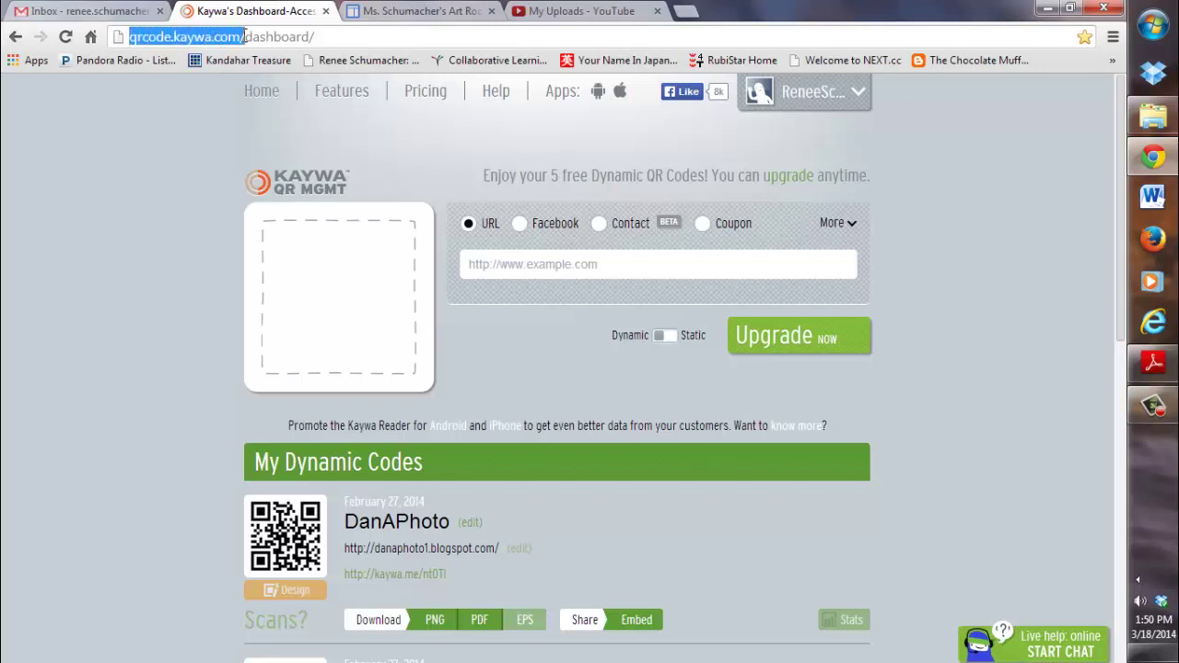
click(152, 149)
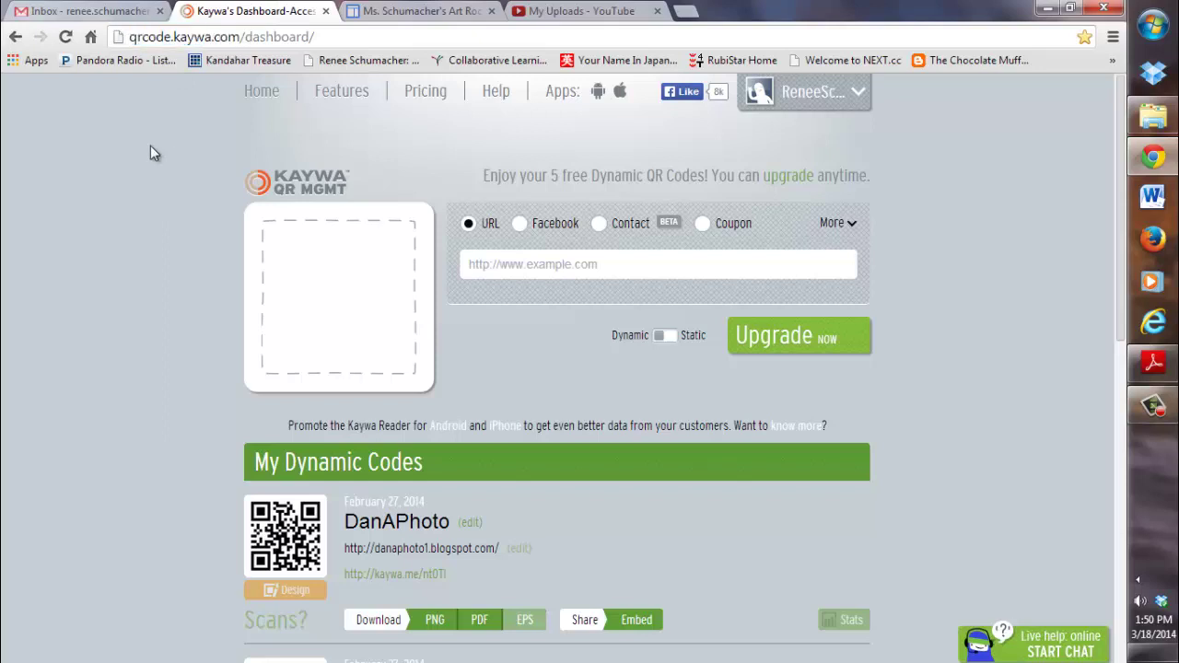
click(673, 344)
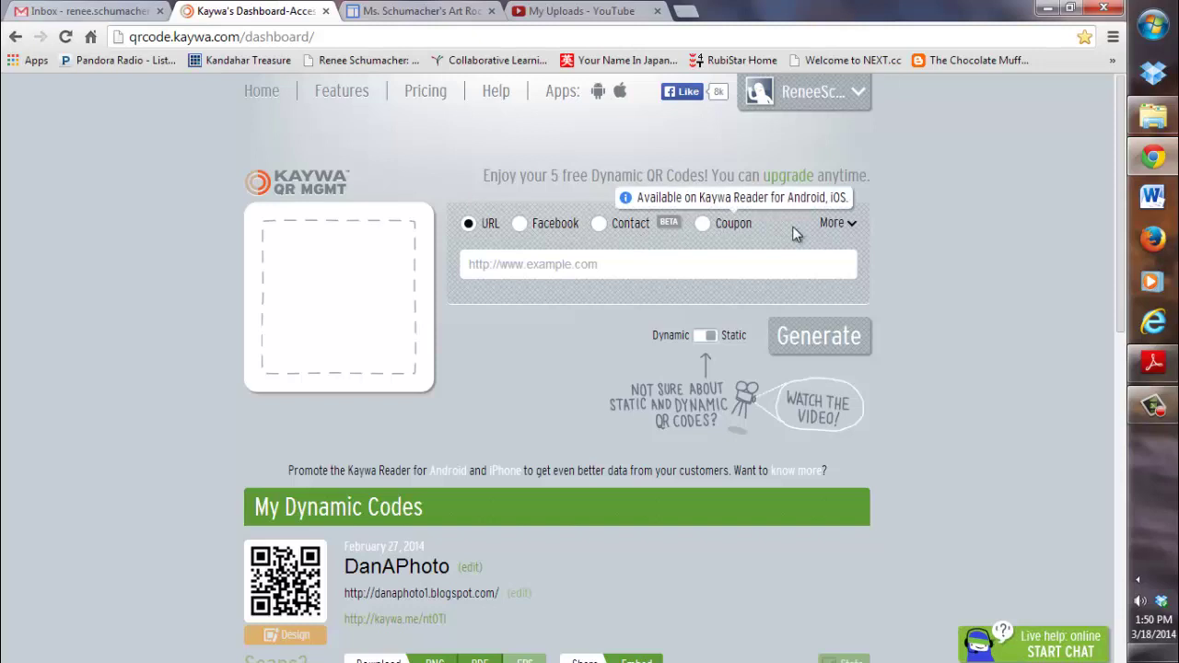
Step: Paste the art room page address into the URL field and generate the static QR code
click(846, 227)
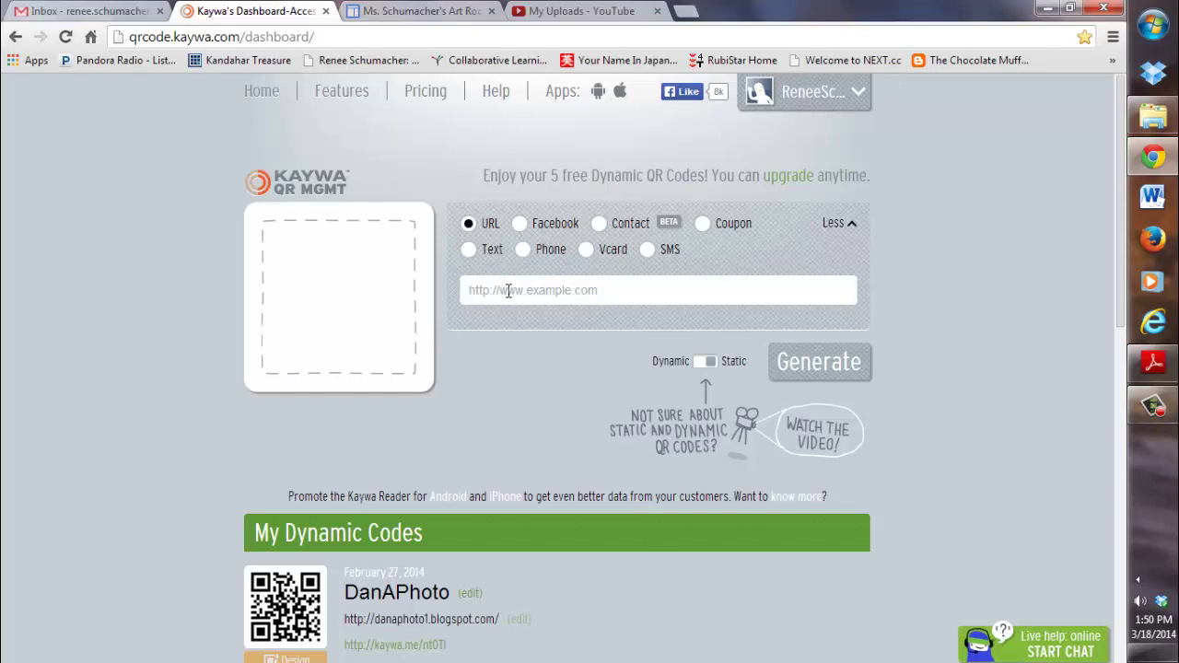
key(ctrl+v)
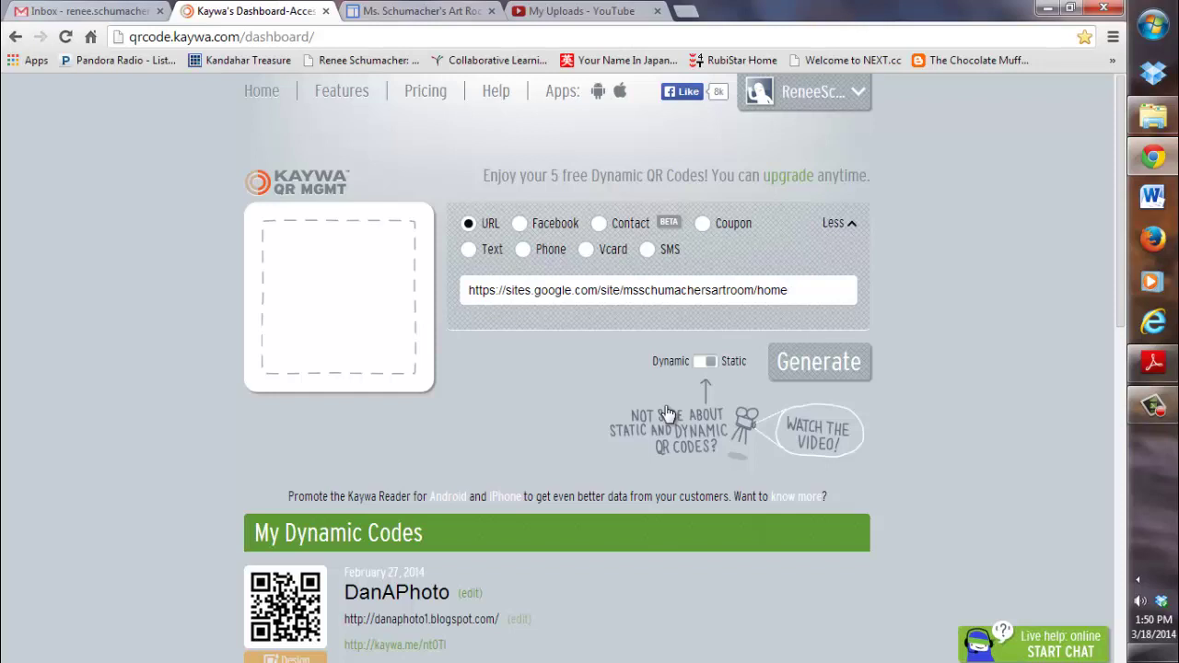
click(814, 367)
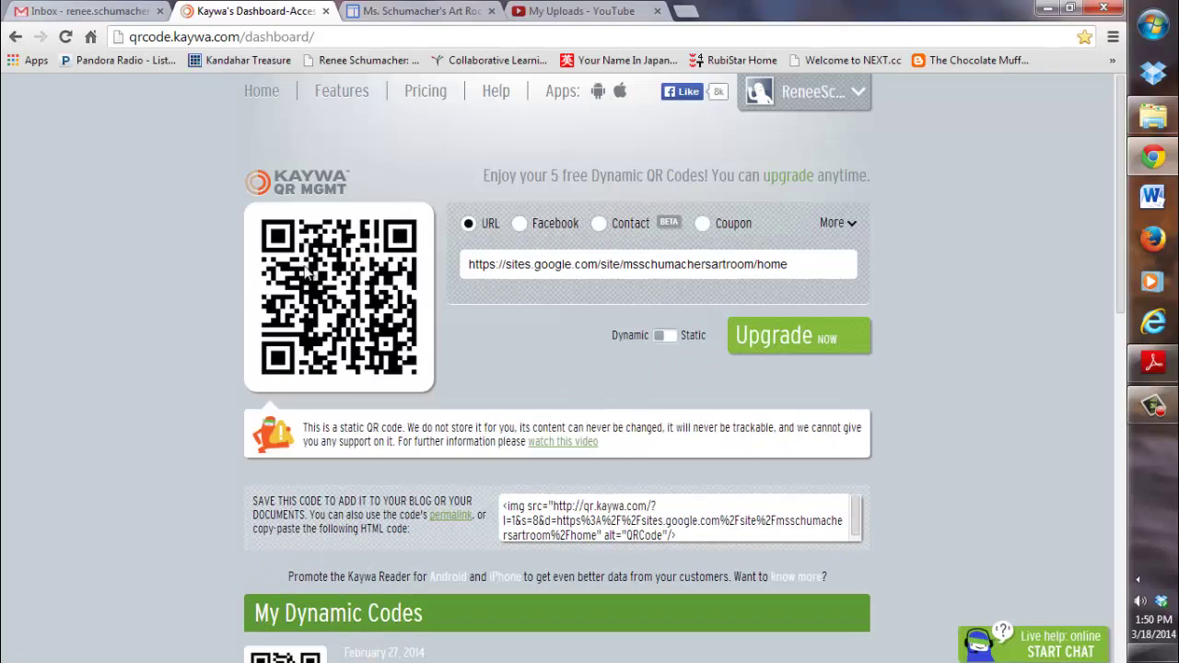
click(442, 14)
click(241, 11)
click(417, 14)
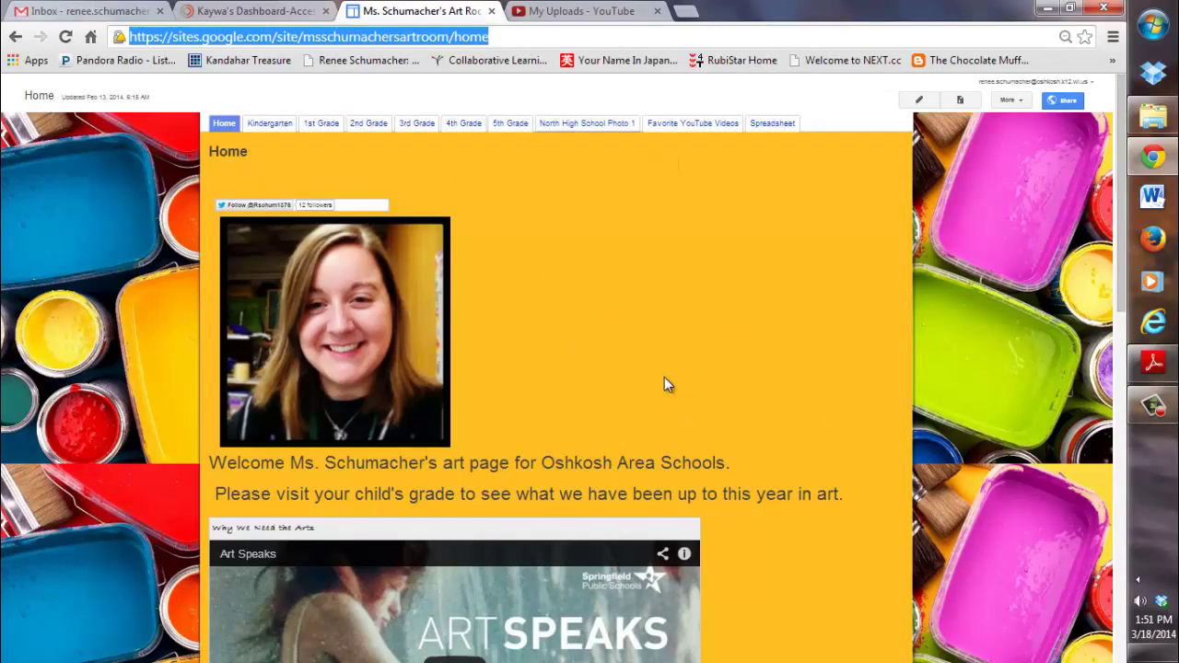
click(267, 13)
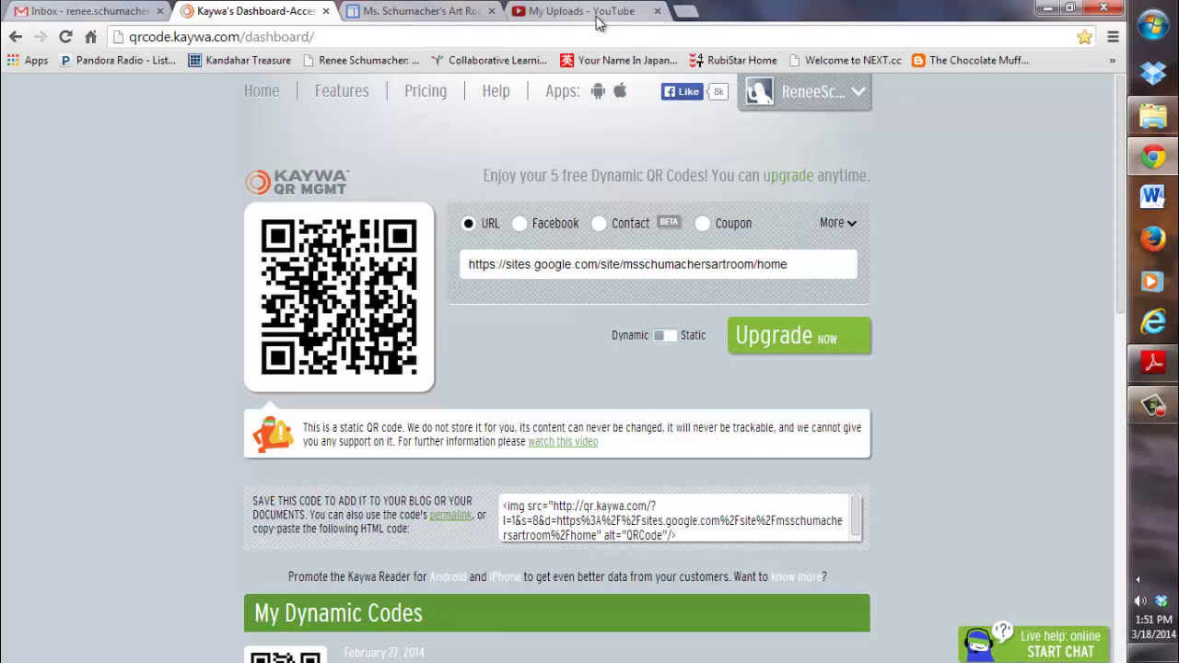
click(1152, 362)
scroll(501, 343, down, 2)
scroll(501, 343, up, 2)
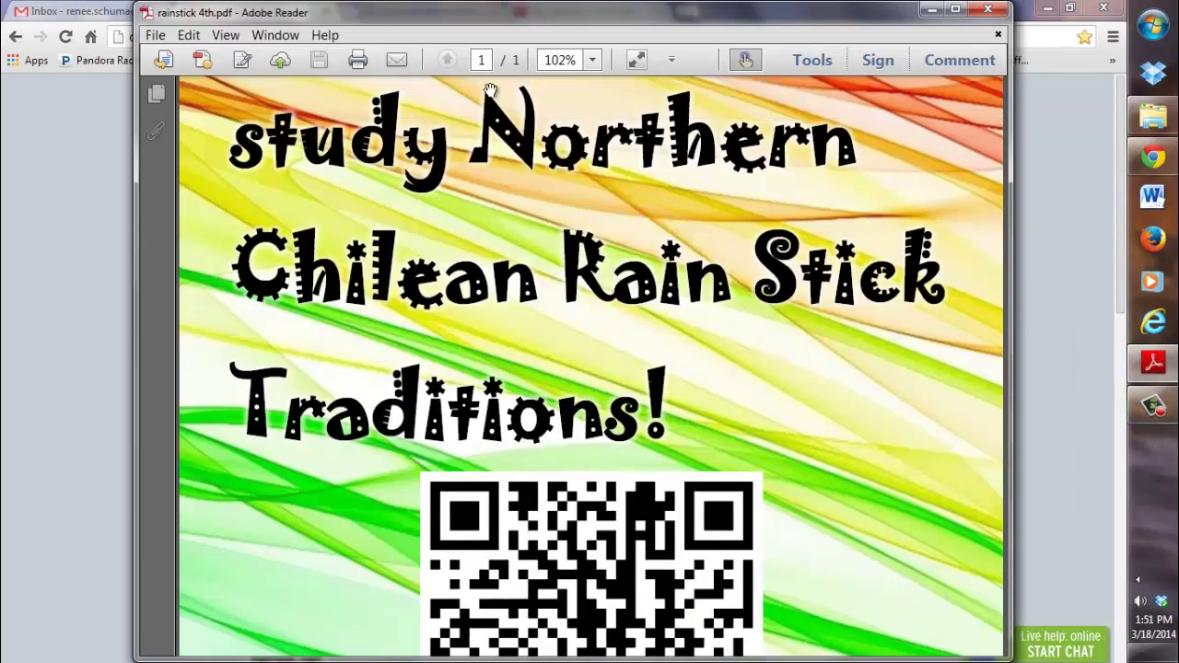
click(592, 60)
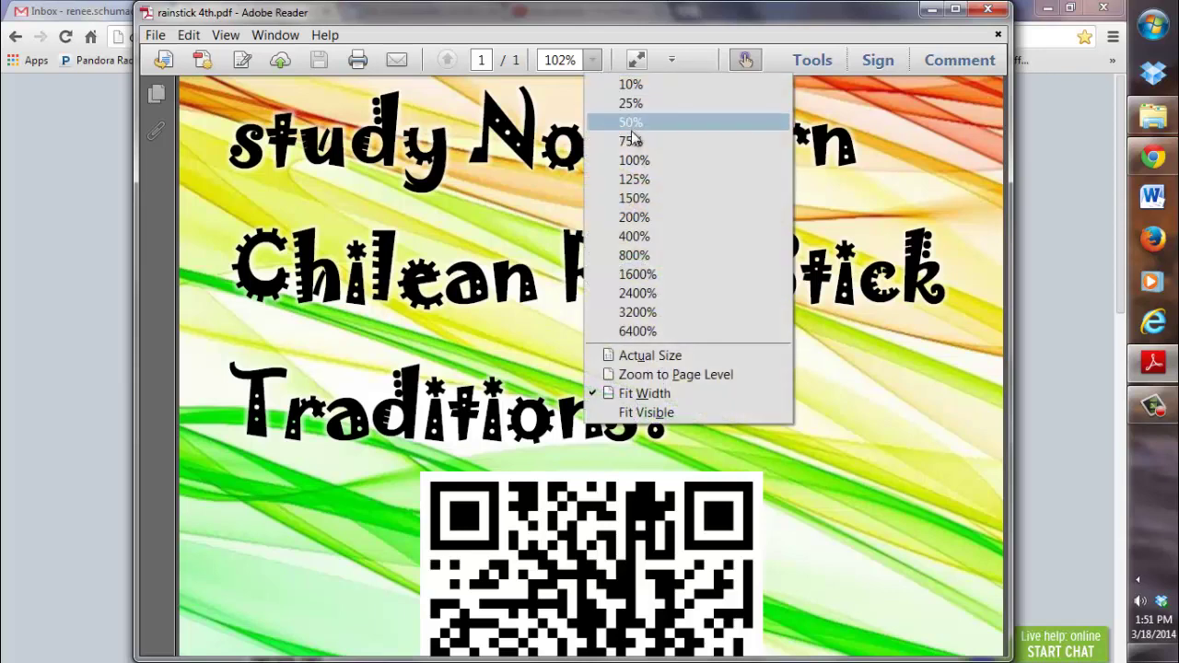
click(632, 141)
scroll(663, 444, up, 3)
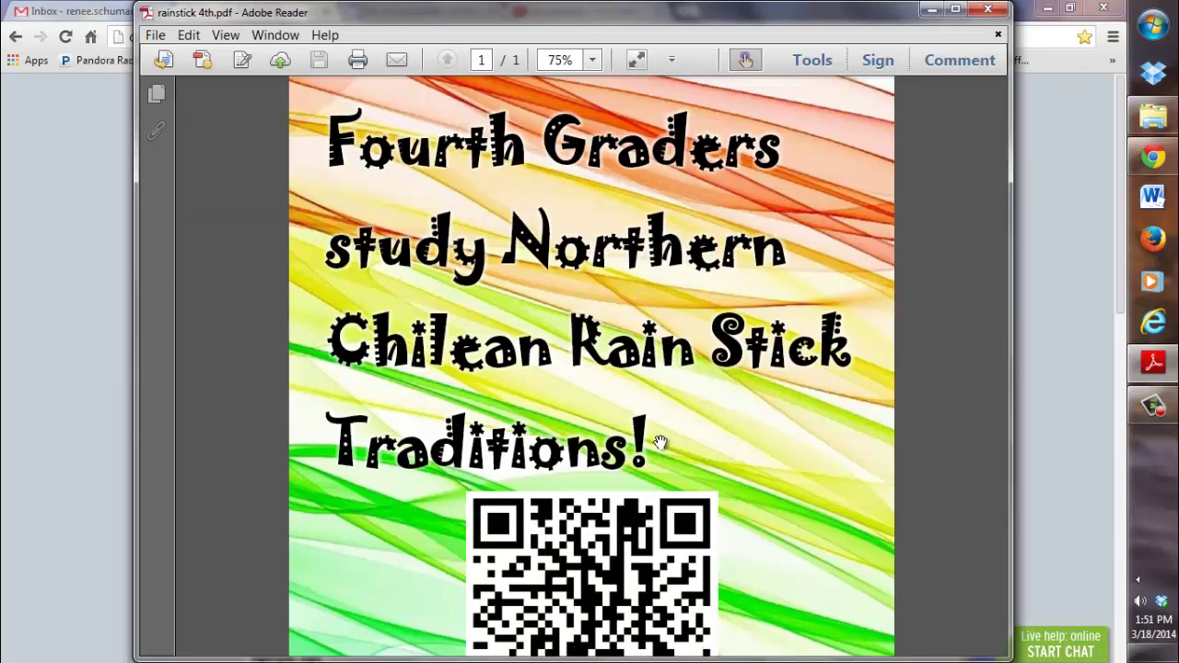
scroll(779, 425, down, 1)
scroll(781, 428, down, 3)
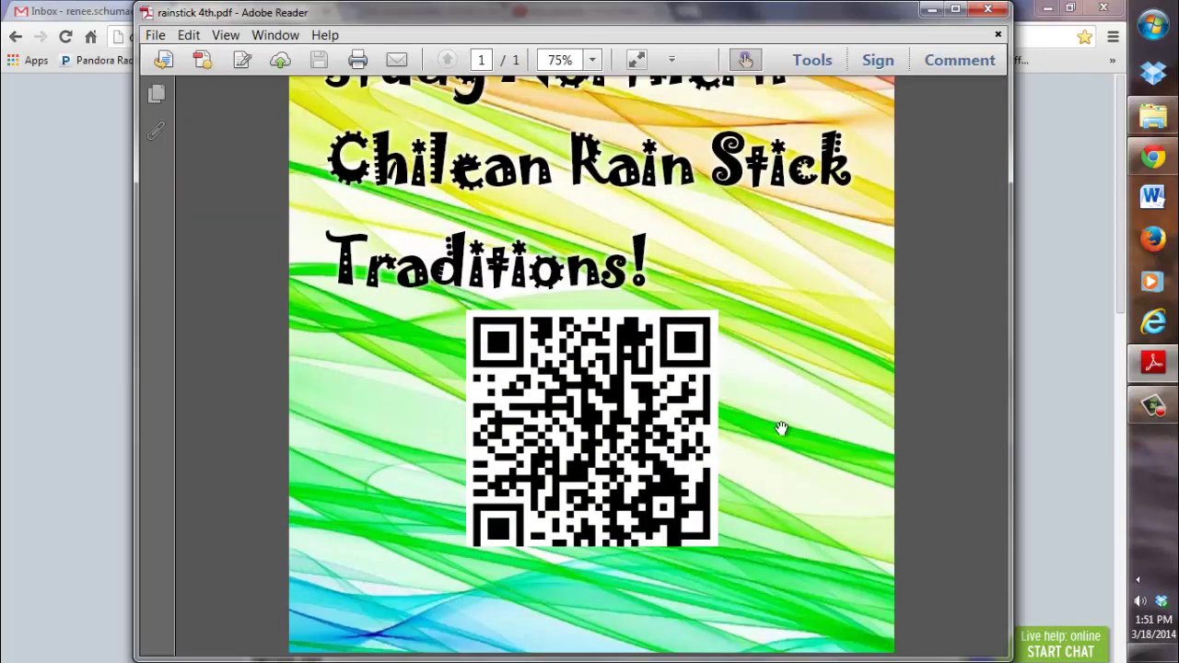
scroll(626, 426, up, 5)
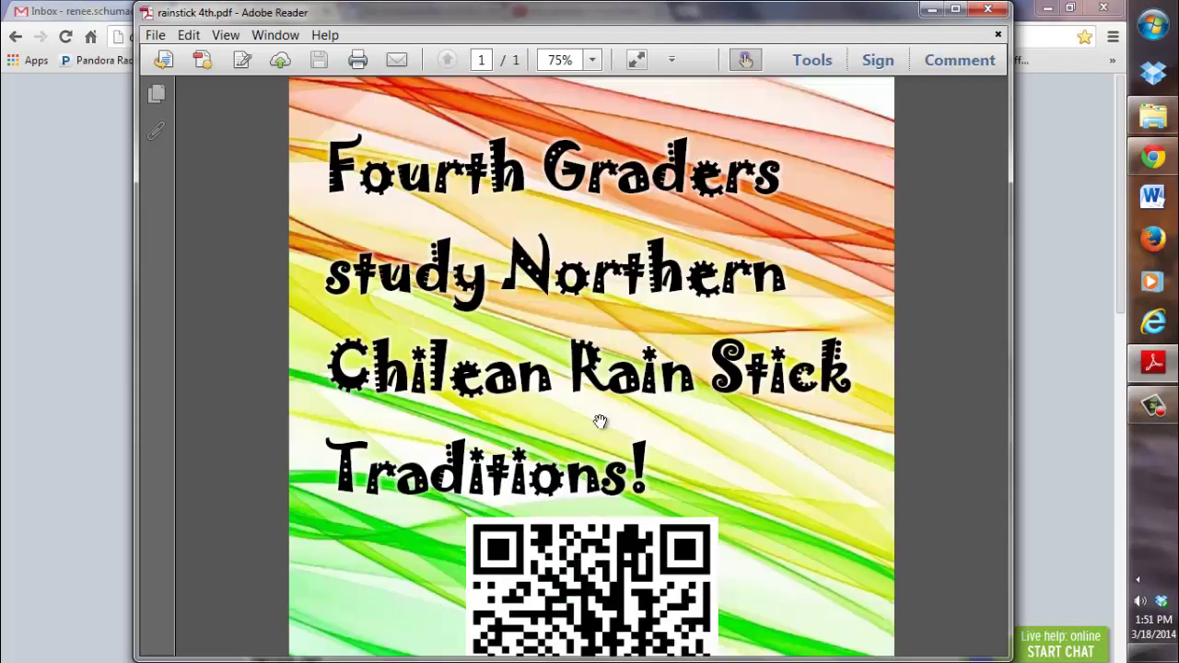
scroll(840, 337, down, 2)
scroll(840, 337, down, 1)
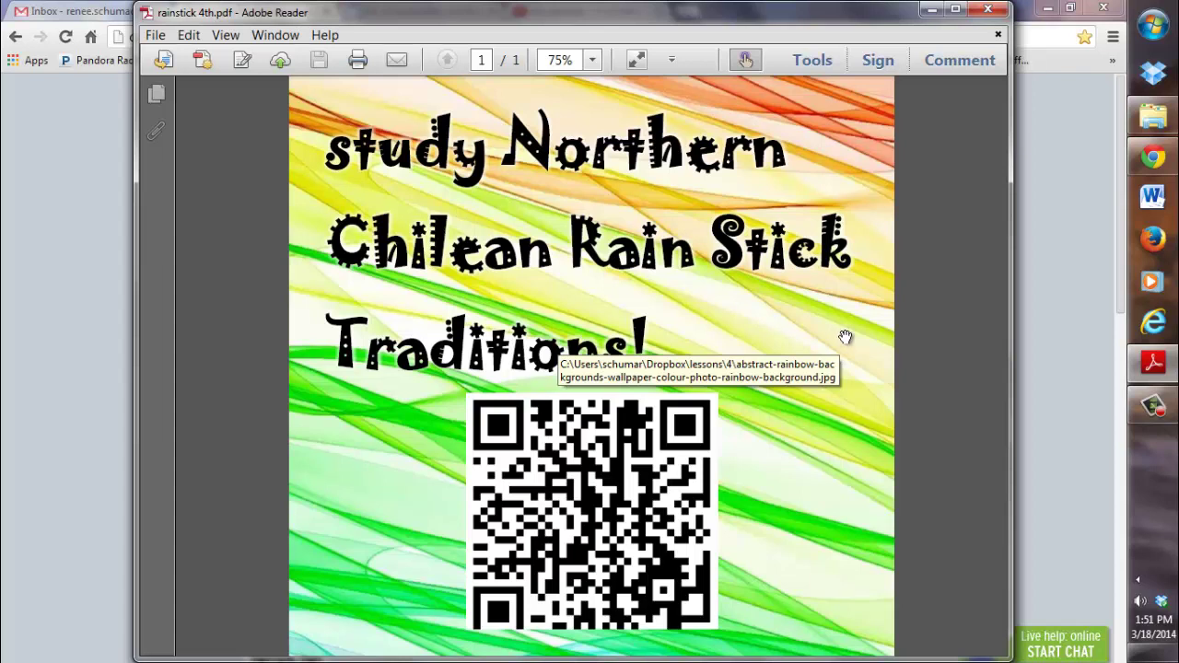
click(931, 11)
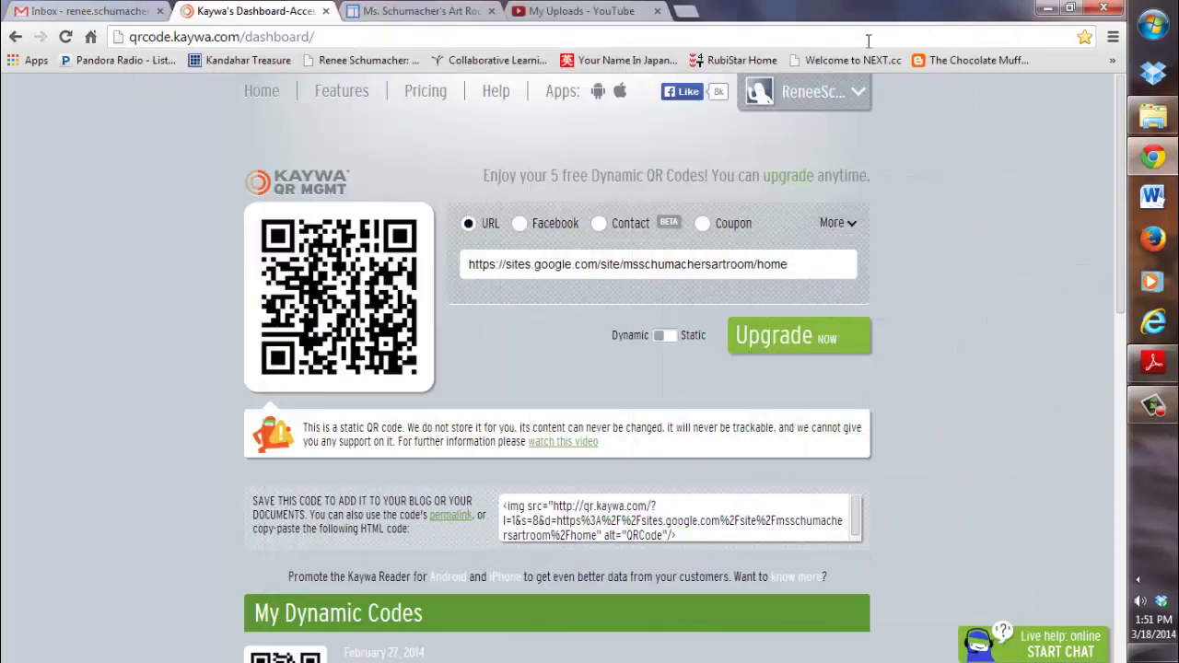
Step: Open the Fourth Grade Art-0000 Rainsticks video from the uploads playlist and pause it
click(590, 11)
scroll(689, 442, down, 9)
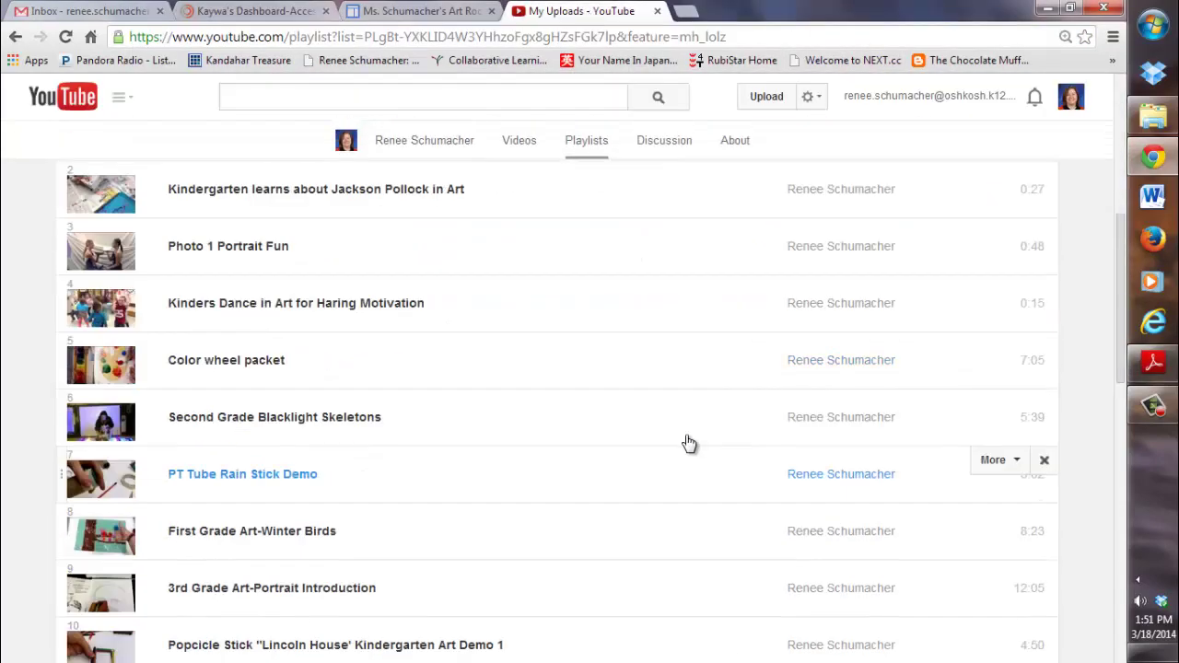
scroll(684, 442, down, 1)
scroll(553, 482, down, 3)
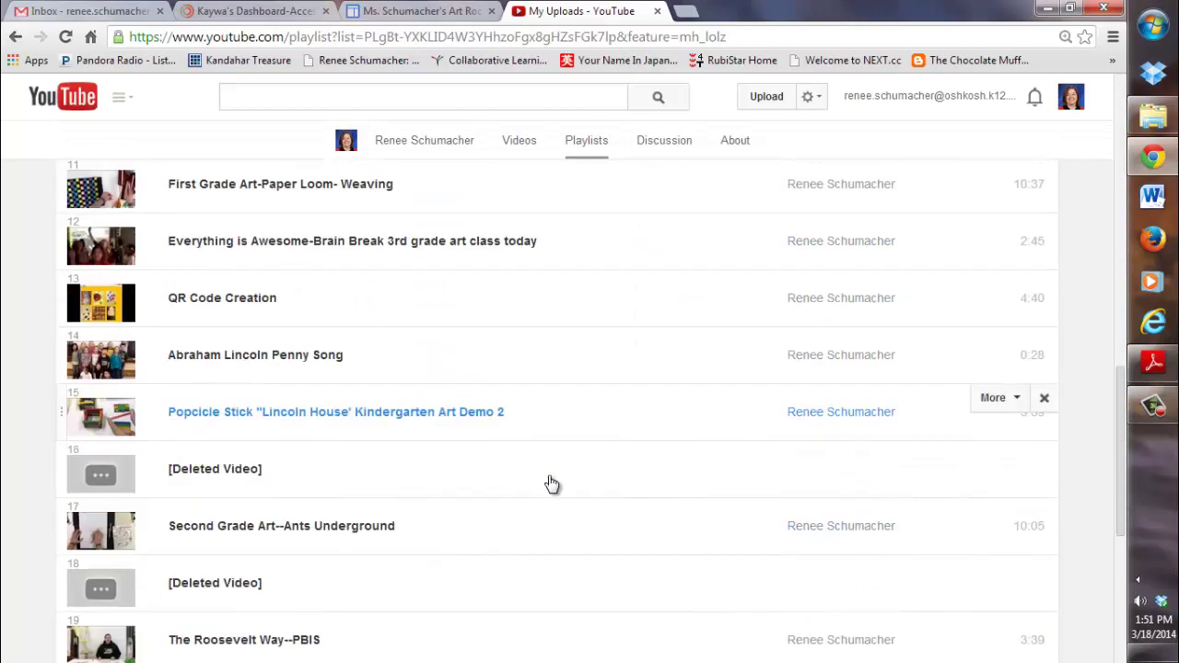
scroll(552, 486, down, 3)
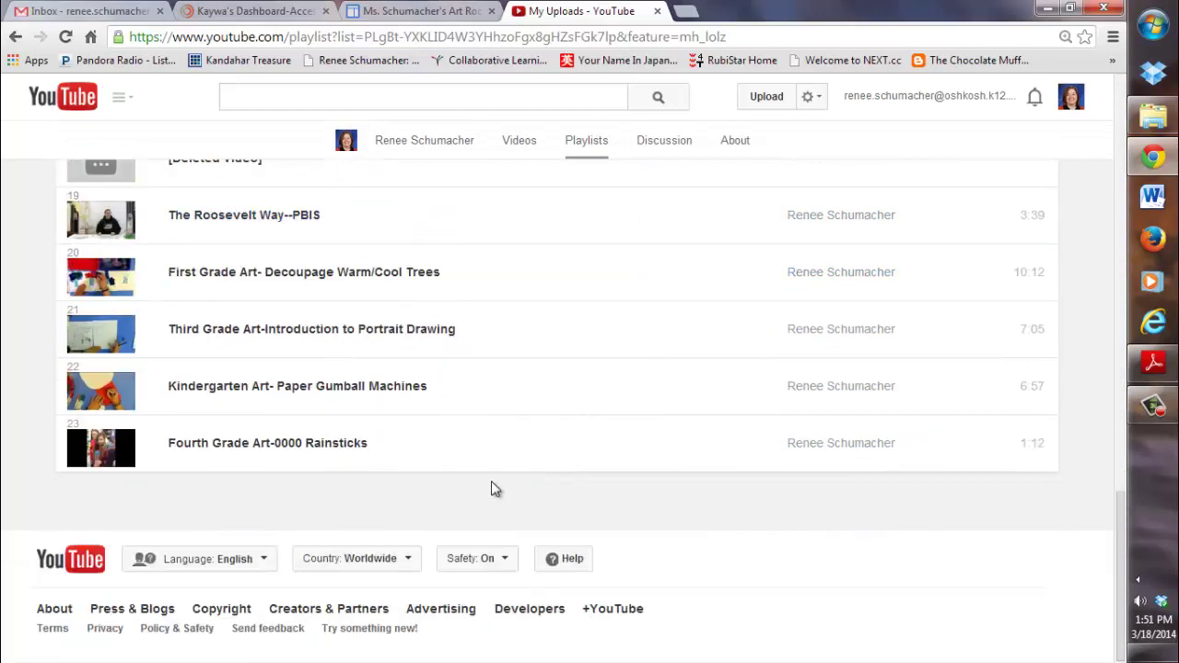
click(227, 445)
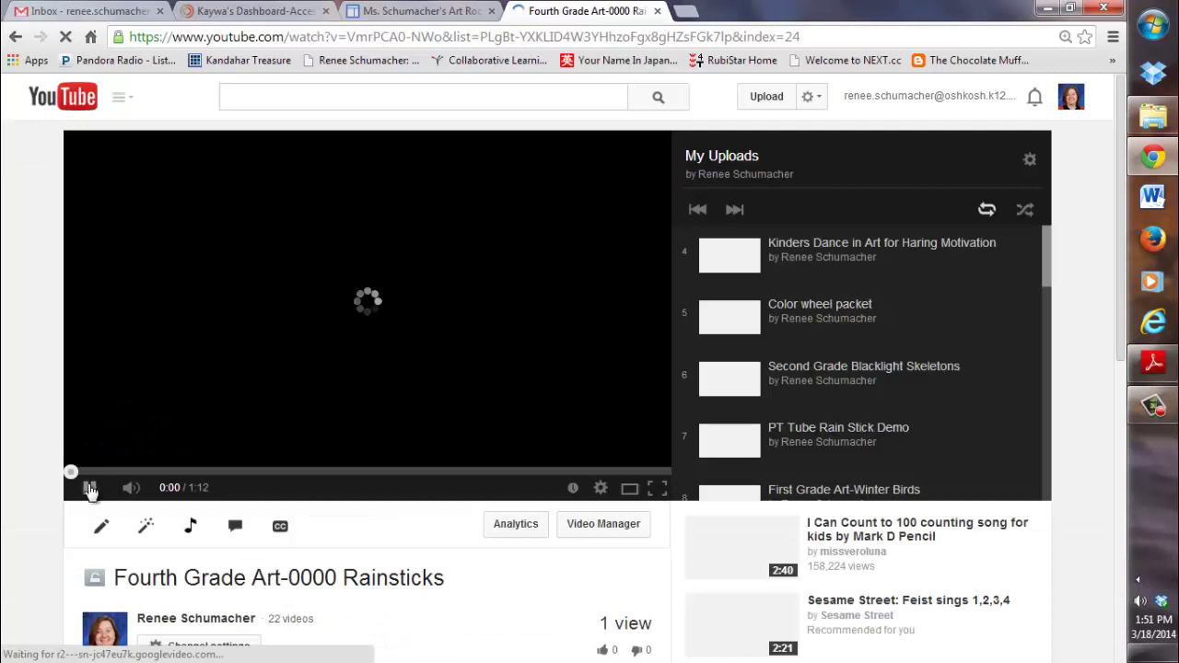
click(537, 328)
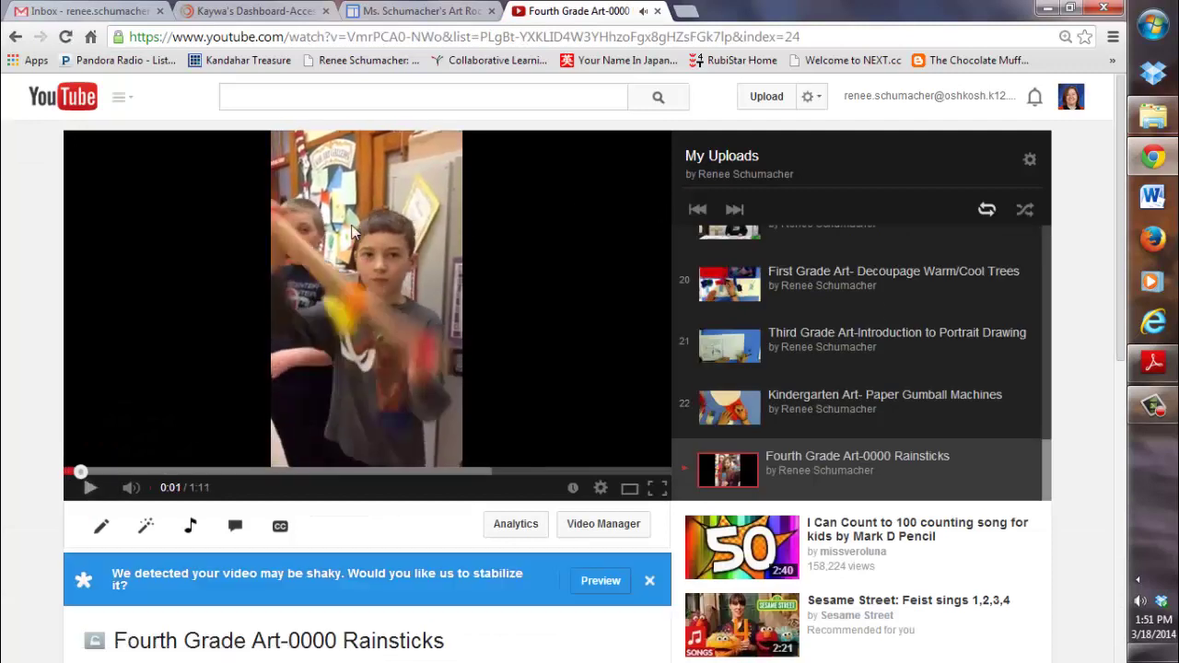
Step: Copy the rainstick video's web address
click(354, 37)
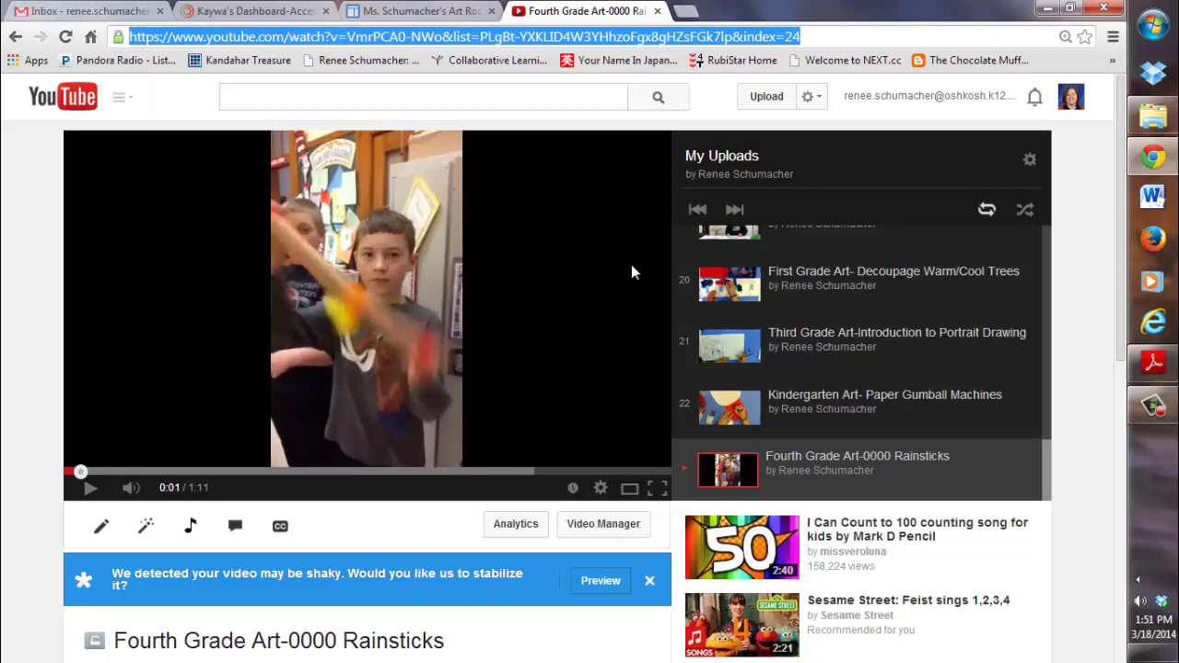
scroll(468, 581, down, 2)
scroll(468, 582, up, 1)
key(ctrl+2)
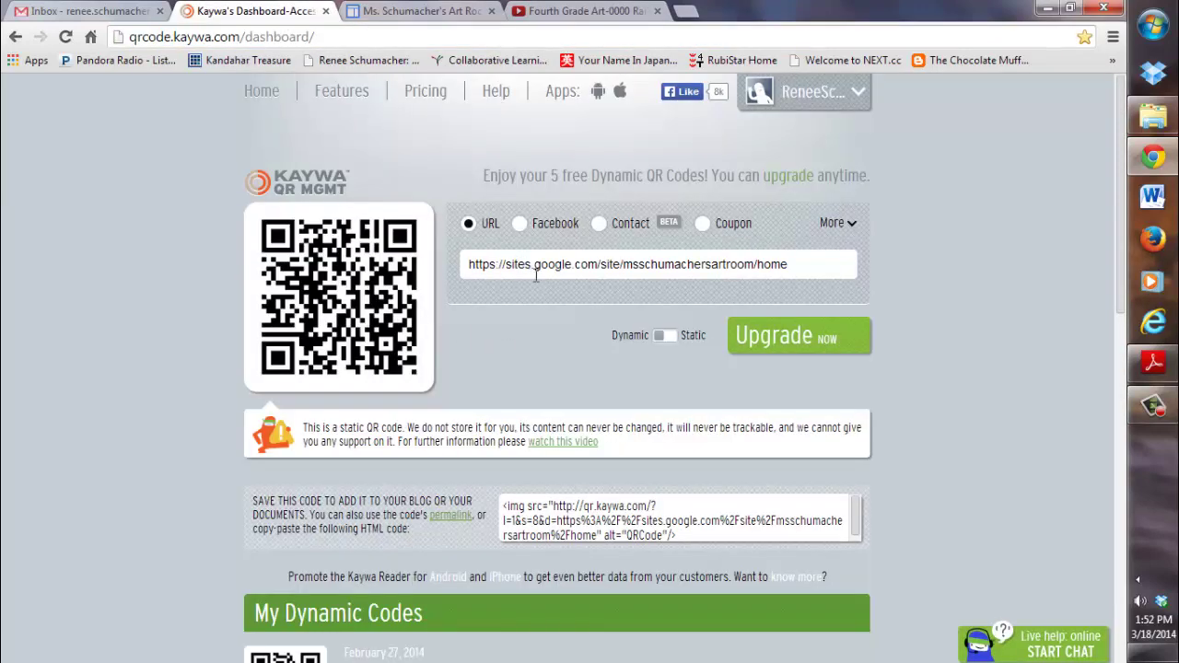
Step: Replace the Google Sites URL with the YouTube video link and generate a static code
drag(791, 265, 440, 266)
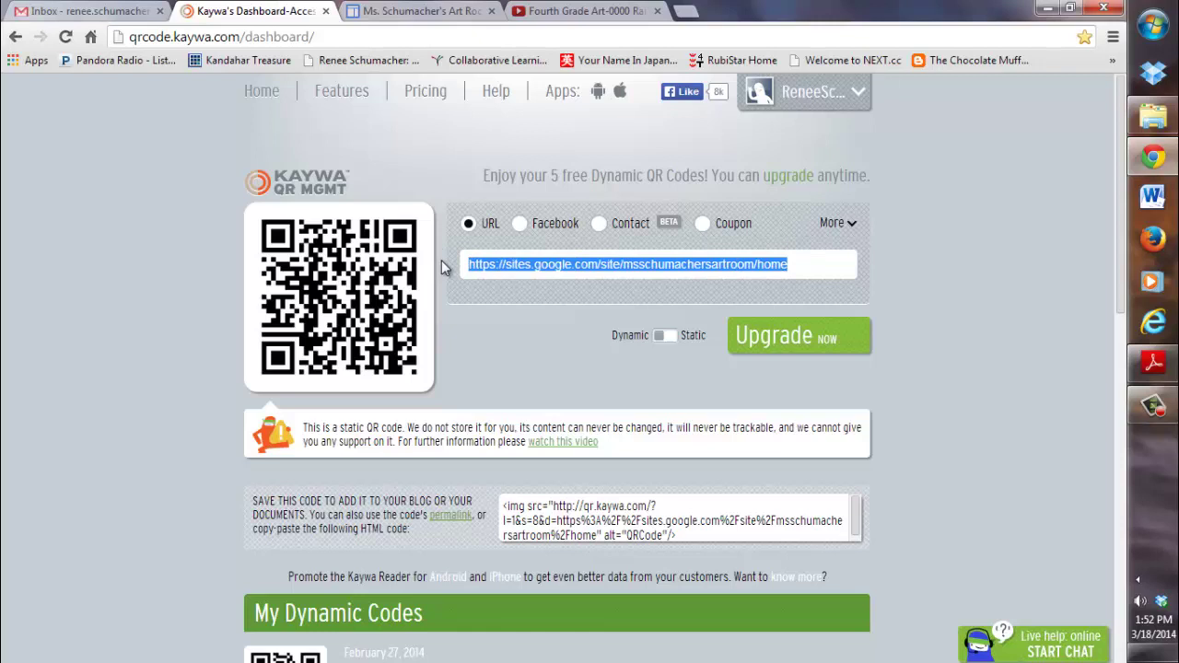
key(ctrl+v)
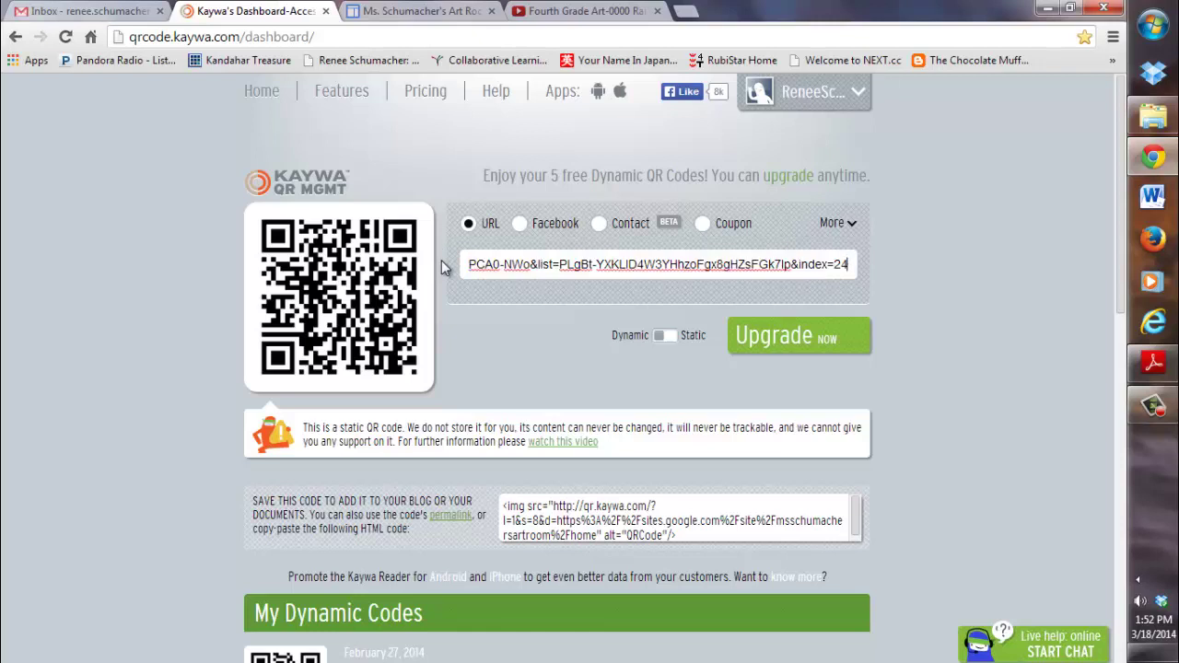
click(673, 337)
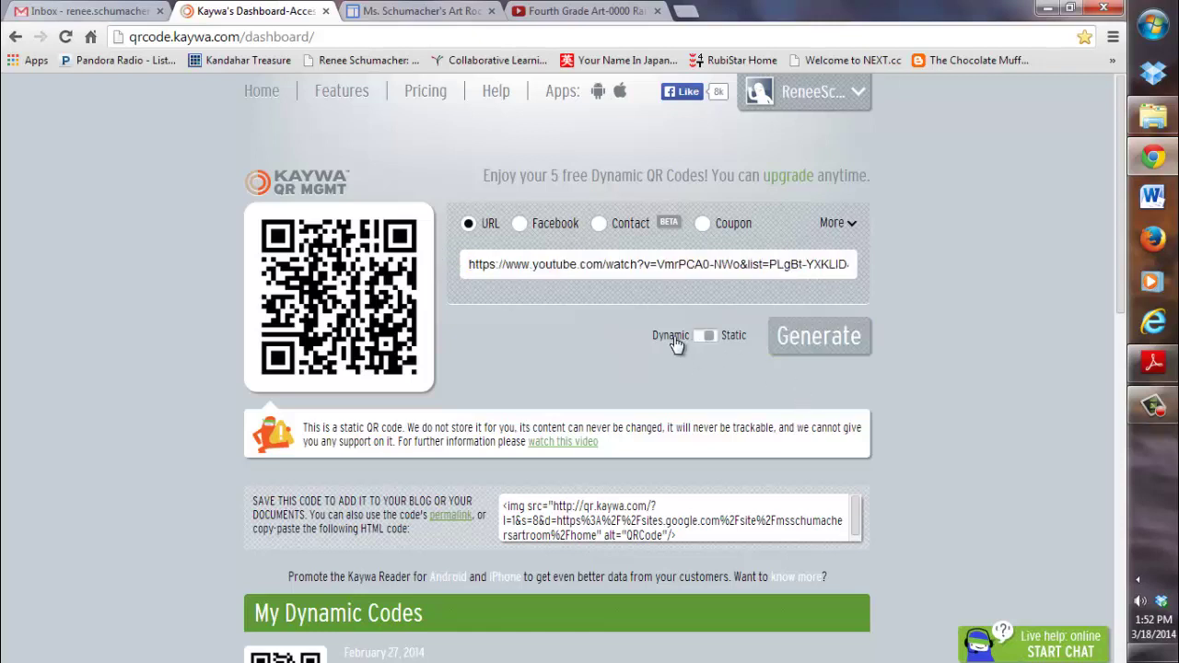
click(818, 343)
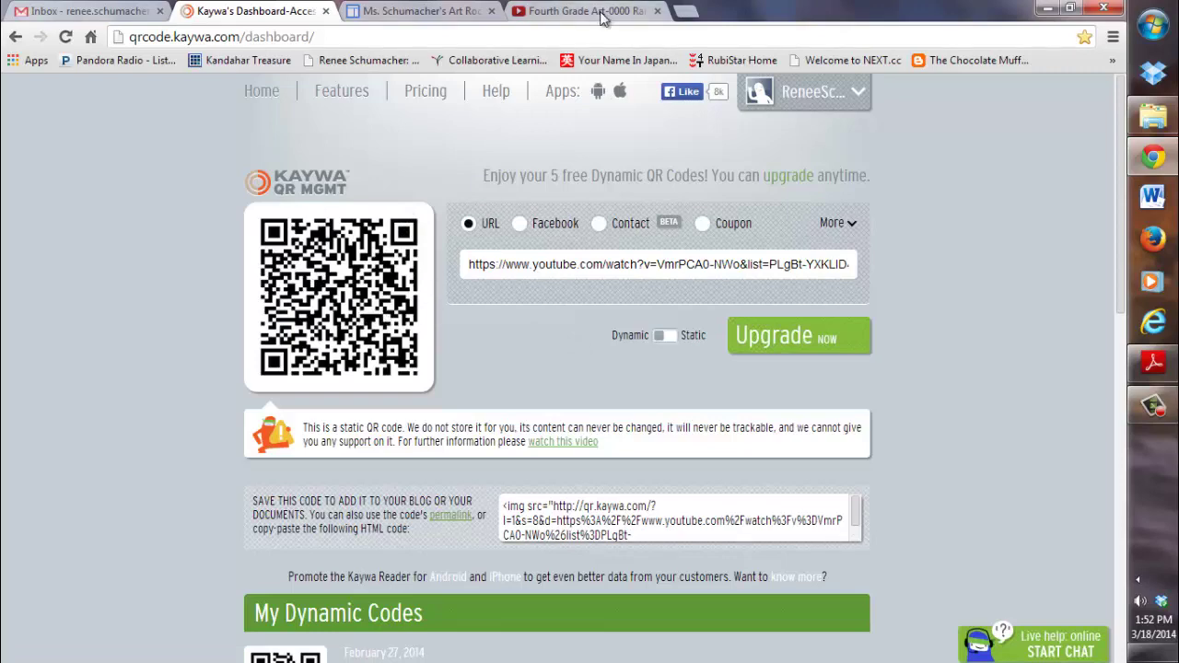
Step: Copy the new rainstick QR code image from the Kaywa dashboard
click(557, 15)
click(258, 13)
right_click(342, 275)
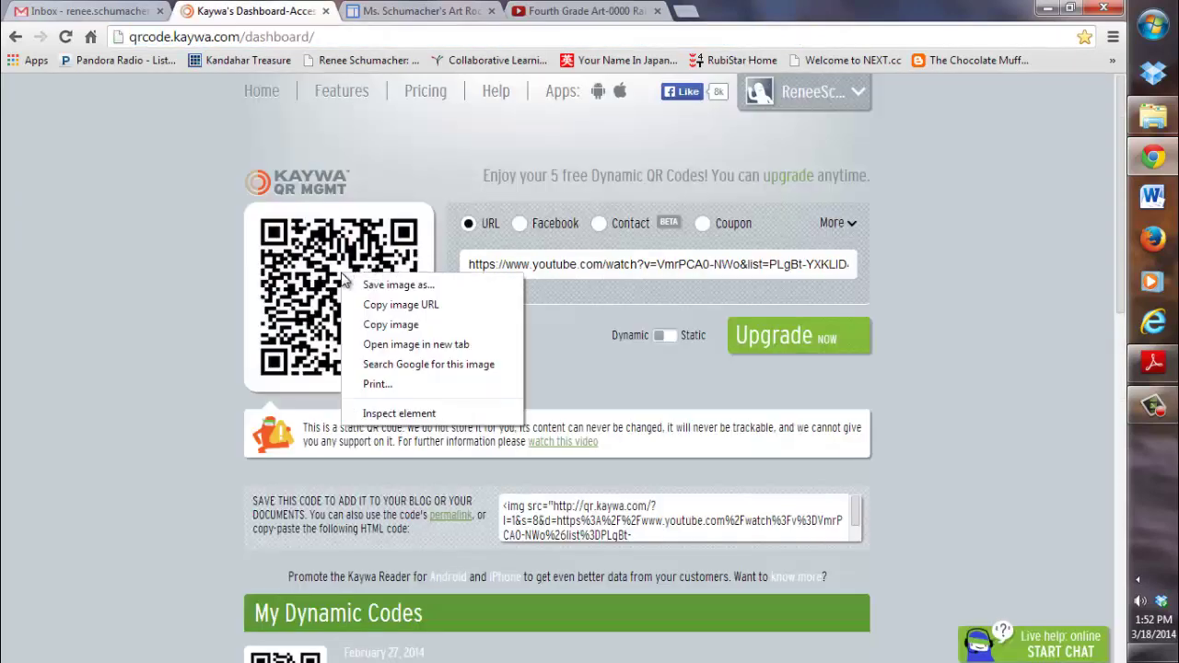
click(391, 326)
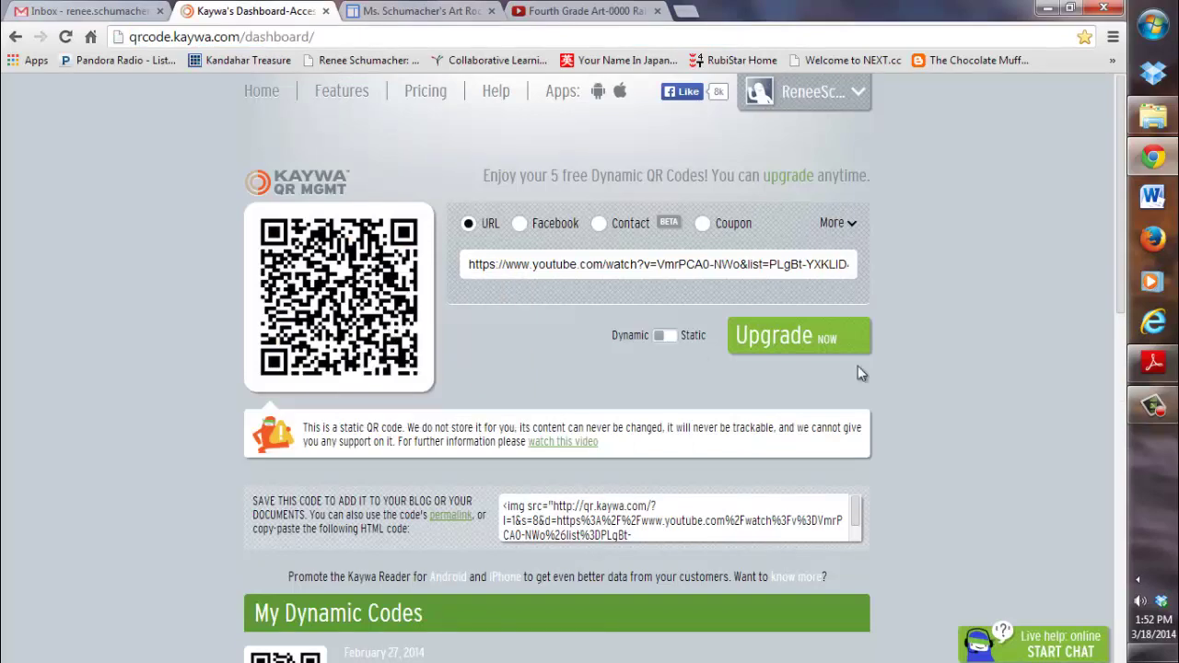
Step: Check the rainstick 4th.pdf document, then return to the rainstick video page
click(1153, 362)
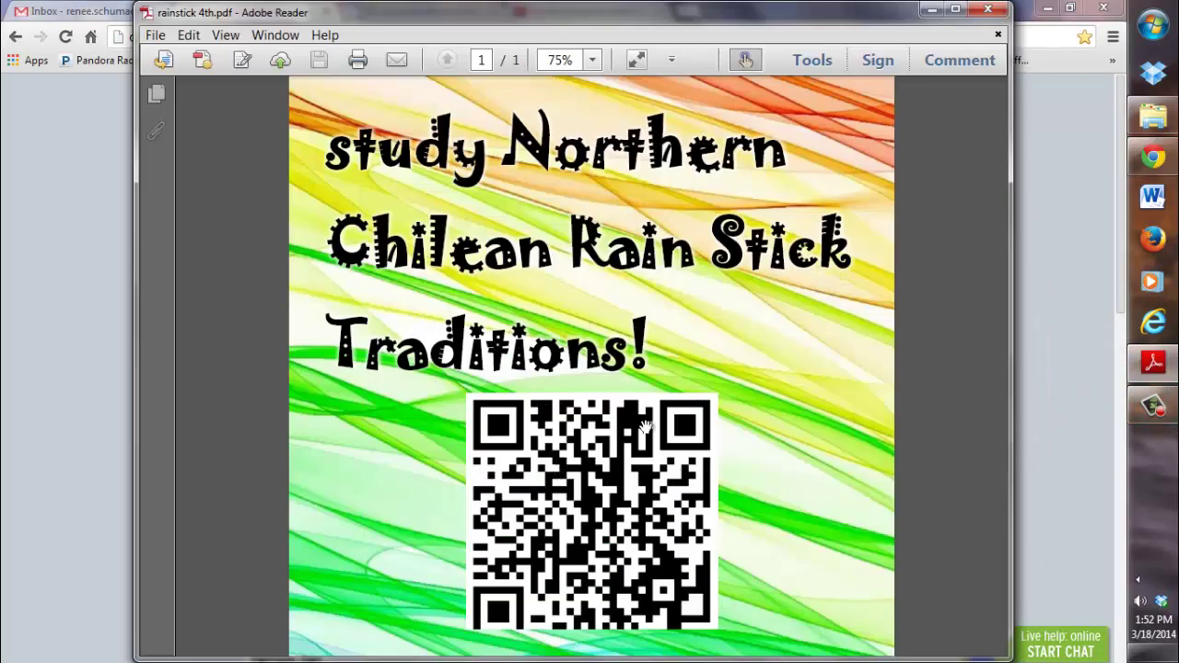
click(928, 11)
click(625, 13)
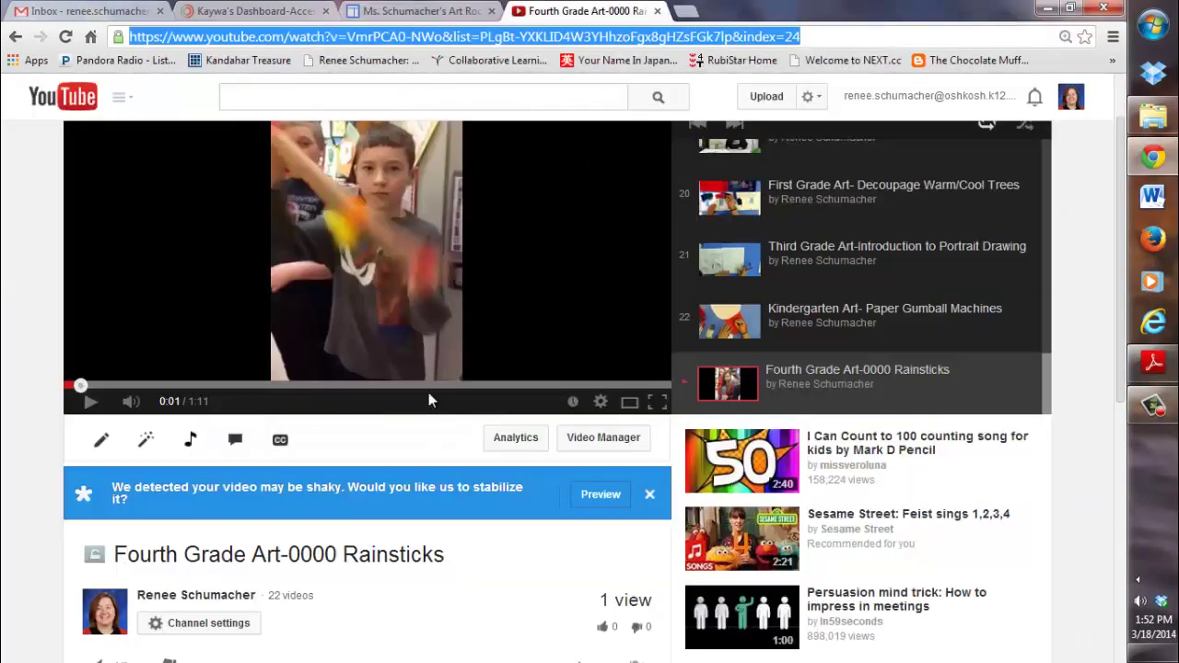
scroll(378, 435, up, 1)
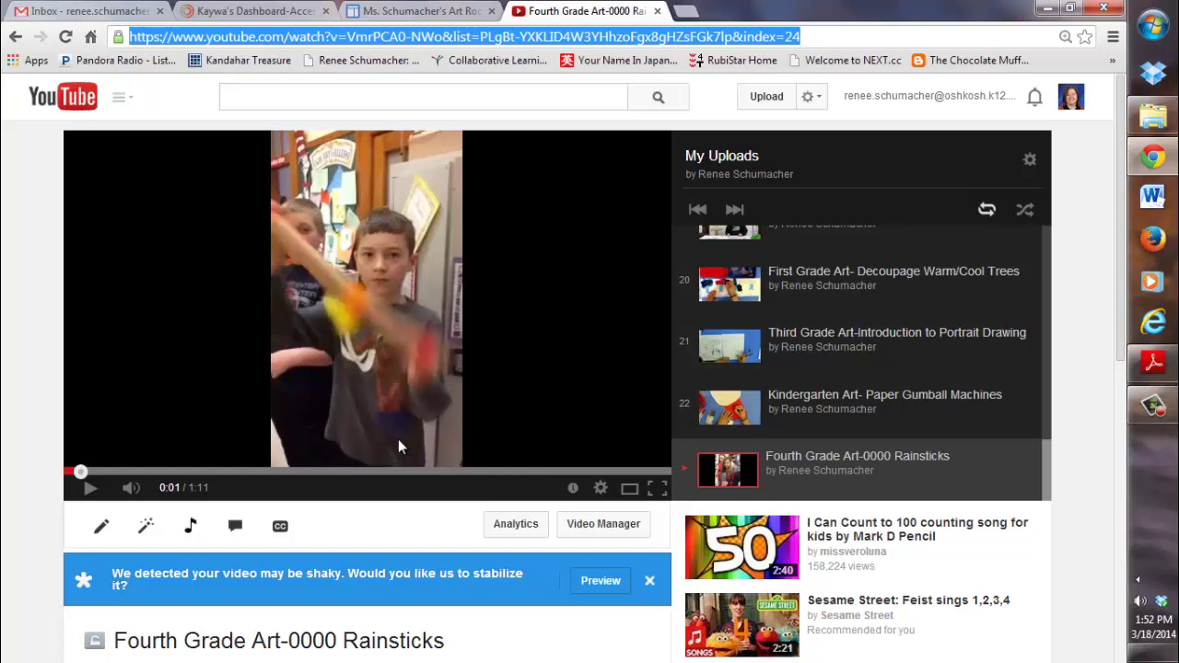